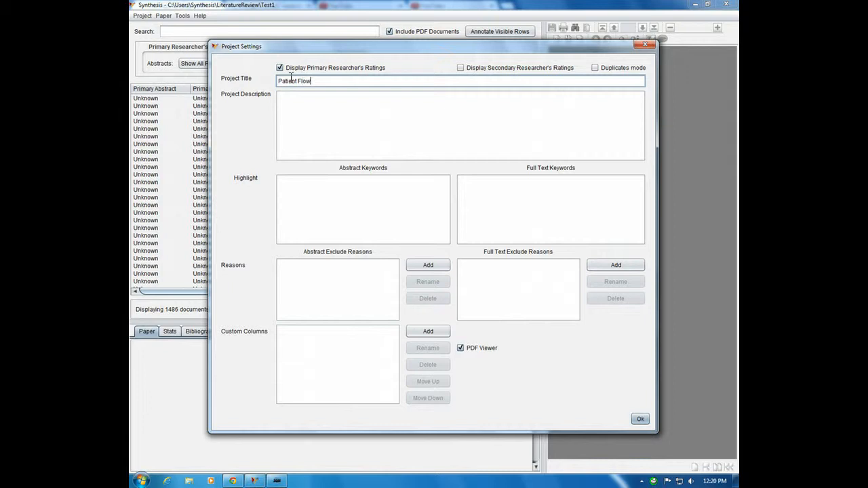
# Step: Enter "PubMed - May 16, 2014" as the first line of the project description
pyautogui.click(300, 94)
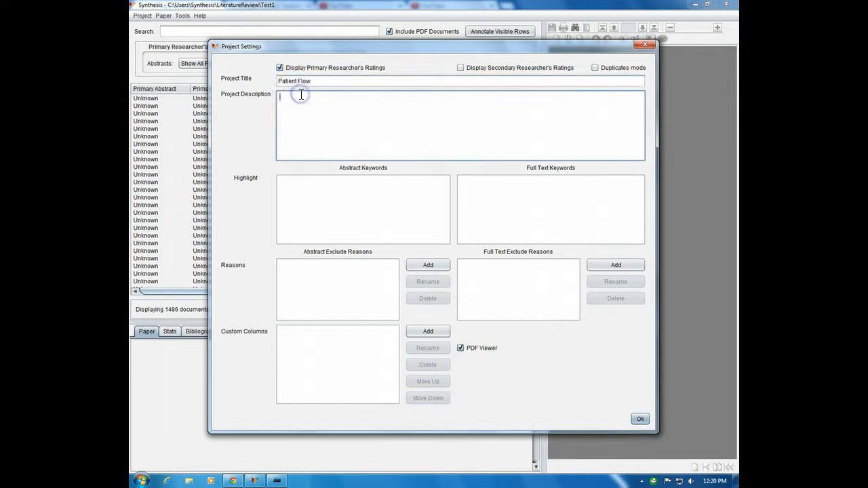
pyautogui.write('Med')
pyautogui.doubleClick(301, 95)
pyautogui.write('PubMed')
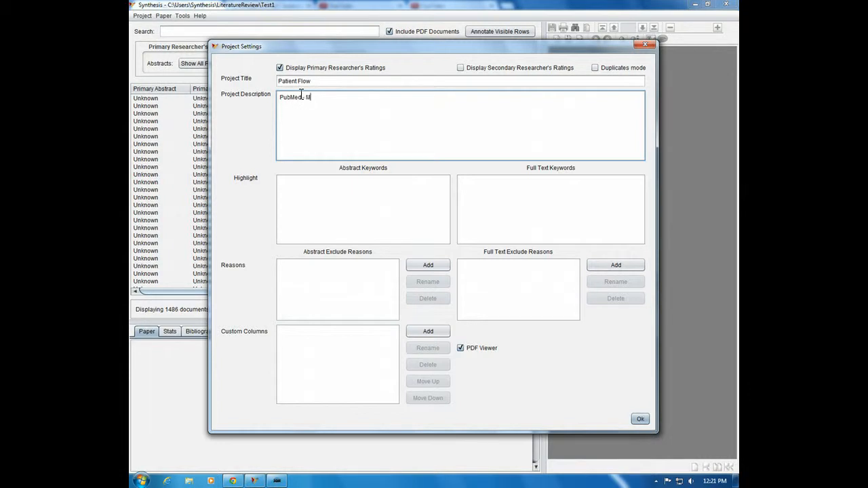
pyautogui.write(', May 16, 2014')
# Step: Add the search terms "patient flow" and "emergency" AND "overcrowding", quotation marks included, on separate lines of the project description
pyautogui.press('Return')
pyautogui.write('"patient')
pyautogui.write(' flow" ')
pyautogui.write('"emergency" ')
pyautogui.write('A')
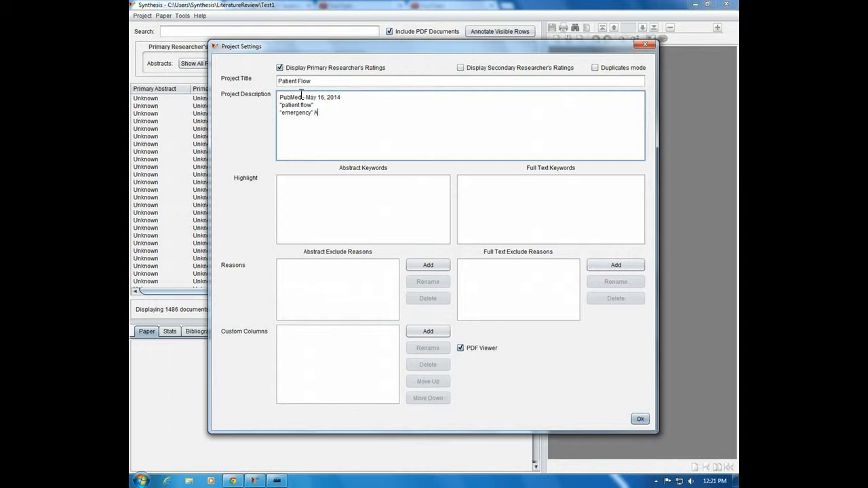
pyautogui.write('ND "povercrowding"')
pyautogui.click(331, 113)
pyautogui.press('Delete')
# Step: Enter "patient flow", overcrowding and "emergency room" as abstract highlight keywords, one per line, with the two-word phrases in quotation marks
pyautogui.click(287, 183)
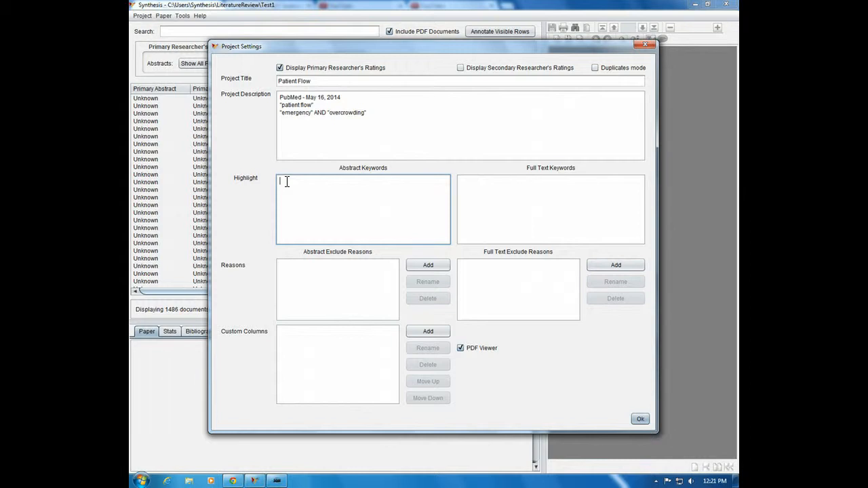
pyautogui.write('"patient flo')
pyautogui.write('w"')
pyautogui.write('overcrow')
pyautogui.write('ding')
pyautogui.write('"emegerncy ')
pyautogui.write('room"')
pyautogui.press('Return')
# Step: Add the quoted phrase "emergency department" and the abbreviations ER and ED to the abstract keywords, one per line
pyautogui.write('"emergency department"')
pyautogui.press('Return')
pyautogui.write('ER')
pyautogui.press('Return')
pyautogui.write('ED')
# Step: Correct the spelling of "emergency" in the "emergency room" abstract keyword
pyautogui.press('Up')
pyautogui.press('Up')
pyautogui.press('Up')
pyautogui.hotkey('ctrl', 'shift', 'Right')
pyautogui.write('emergency')
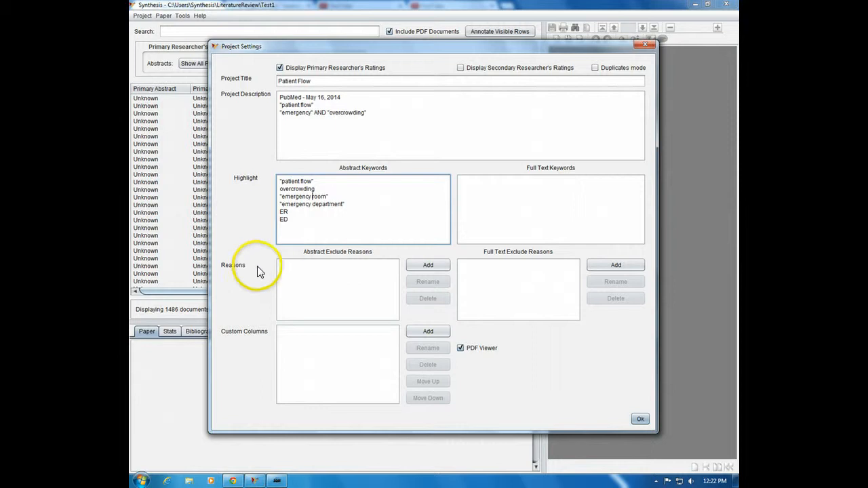
# Step: Add the abstract exclude reason "Excluded - Read Later"
pyautogui.click(428, 265)
pyautogui.write('Exclude')
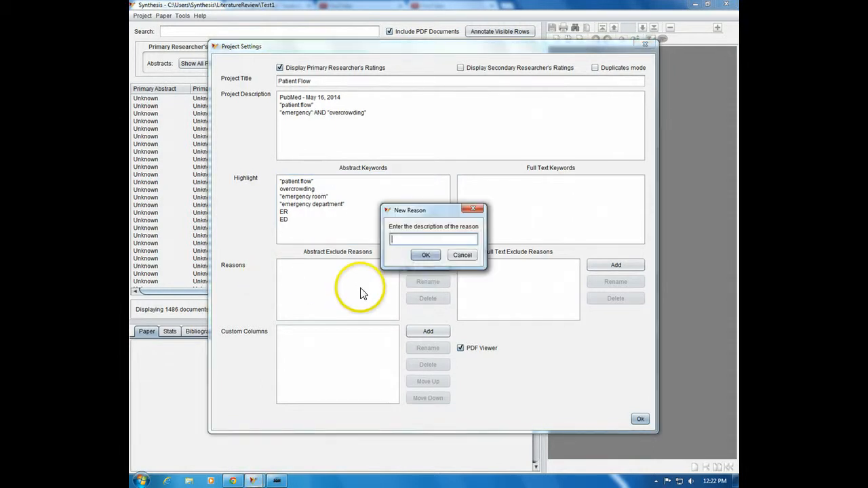
pyautogui.write('d - Read Later')
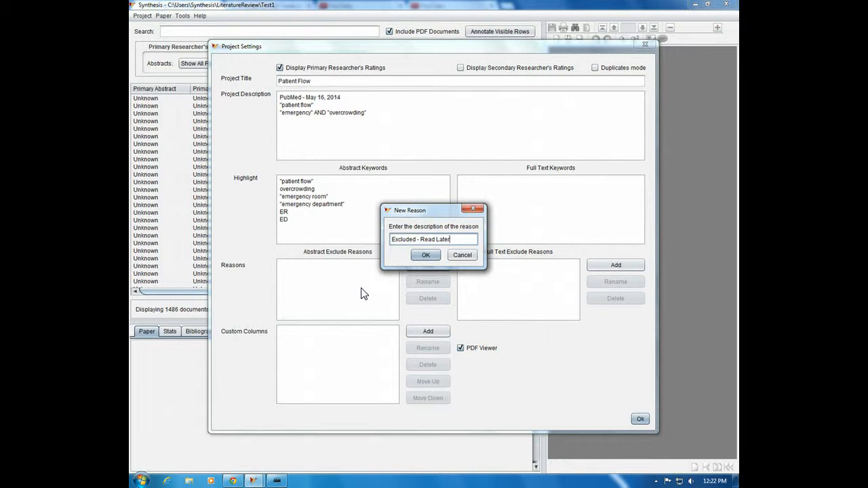
pyautogui.click(422, 256)
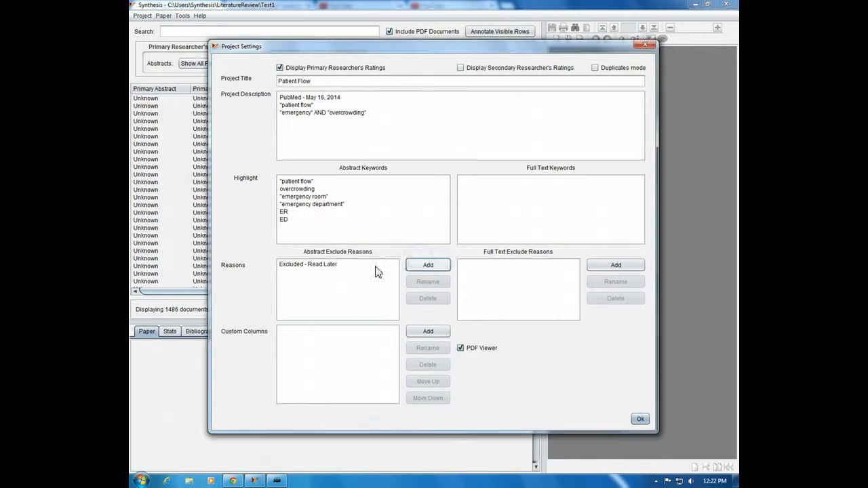
# Step: Add the abstract exclude reason "Excluded - Foreign" and save the project settings
pyautogui.click(434, 265)
pyautogui.write('Ex')
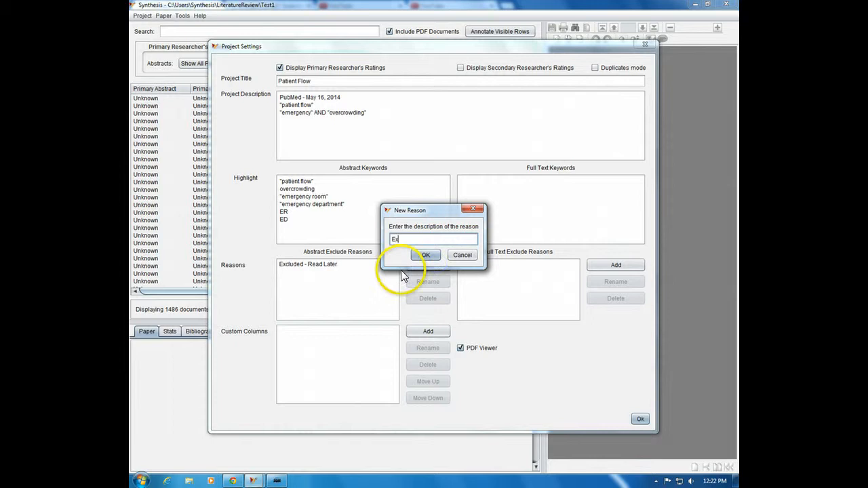
pyautogui.write('cluded - Foreign')
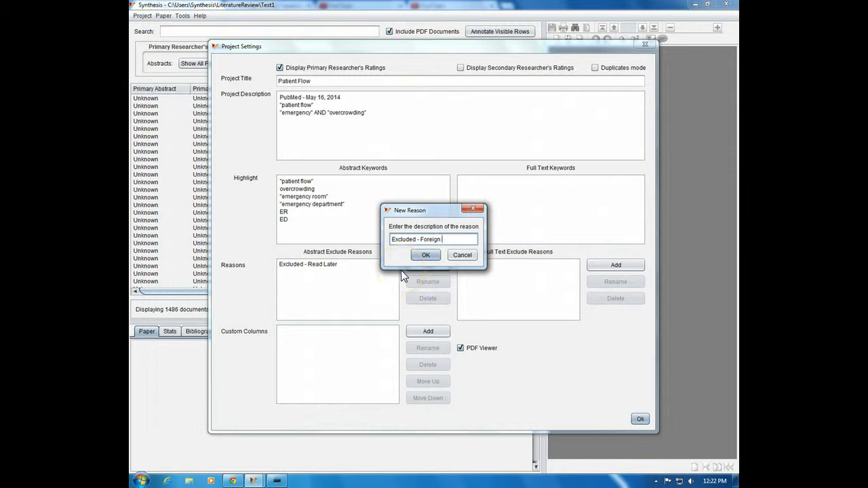
pyautogui.click(426, 262)
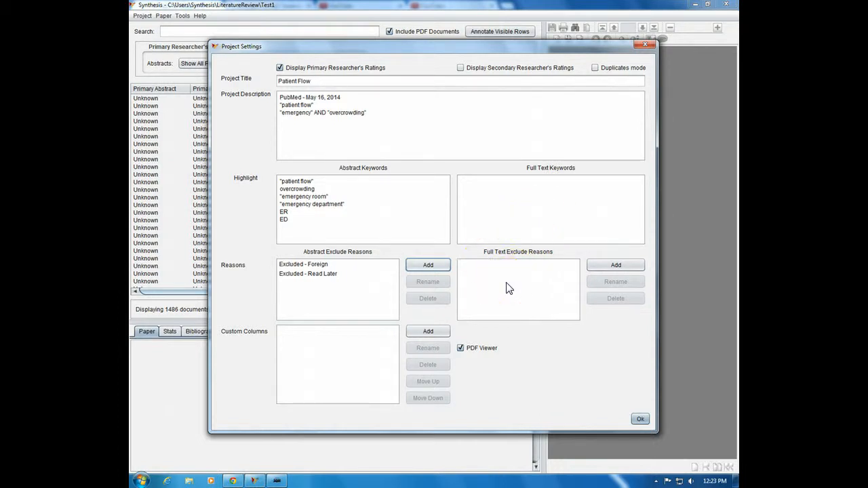
pyautogui.click(640, 420)
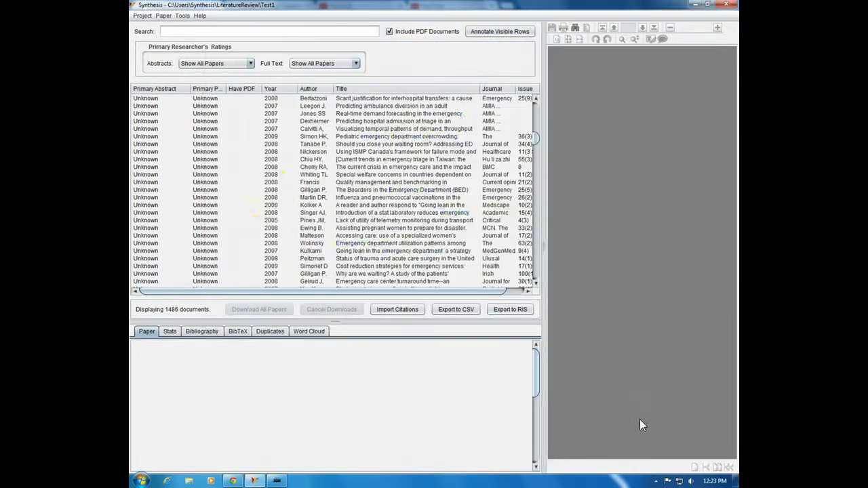
# Step: Enlarge the details pane for the "Real-time demand forecasting in the emergency department" paper and rate its abstract Included
pyautogui.click(416, 114)
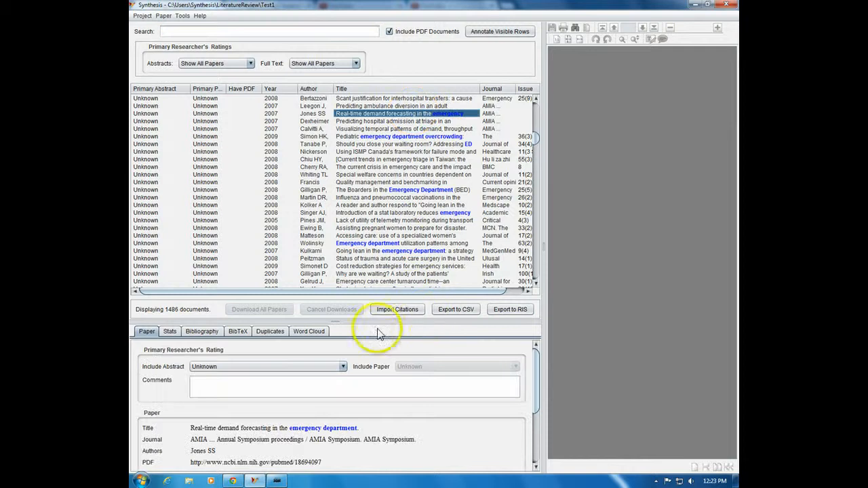
pyautogui.moveTo(336, 321); pyautogui.dragTo(328, 230)
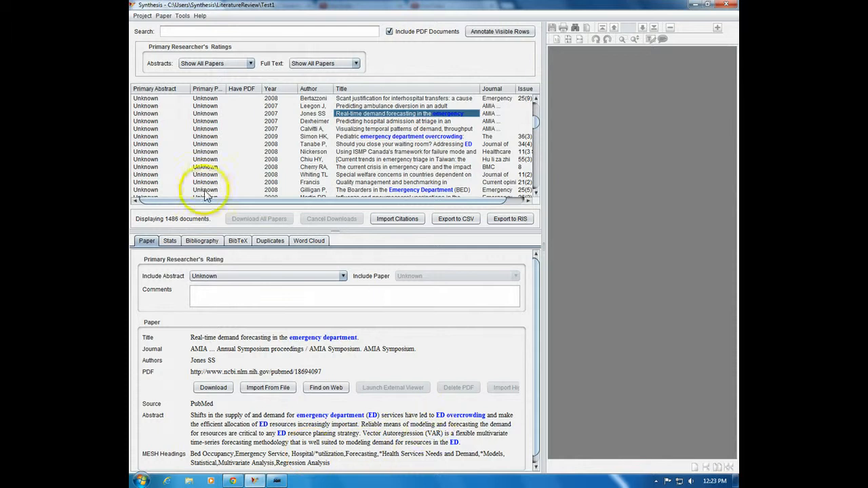
pyautogui.click(143, 113)
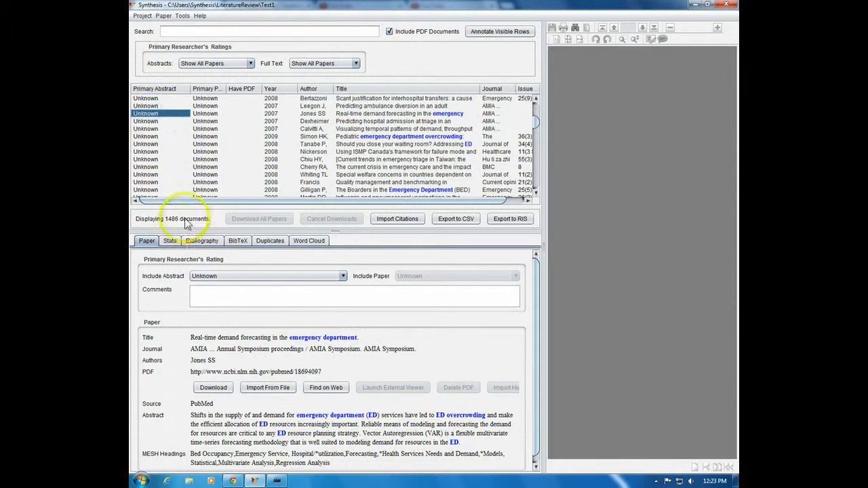
pyautogui.click(217, 275)
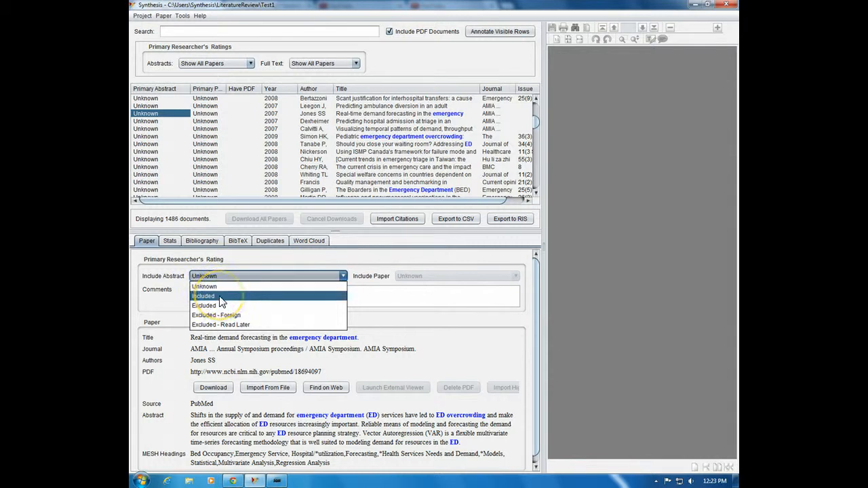
pyautogui.click(220, 297)
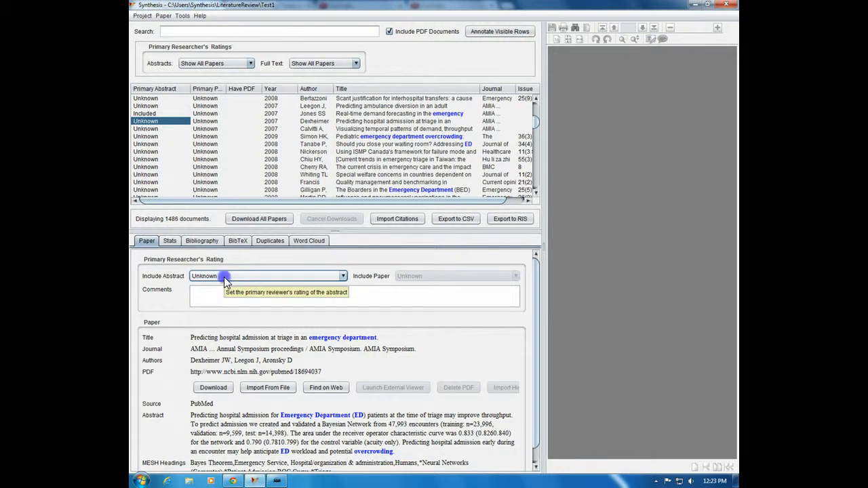
# Step: Rate the abstract on predicting hospital admission Excluded - Foreign and the one on visualizing temporal patterns Excluded - Read Later
pyautogui.click(224, 277)
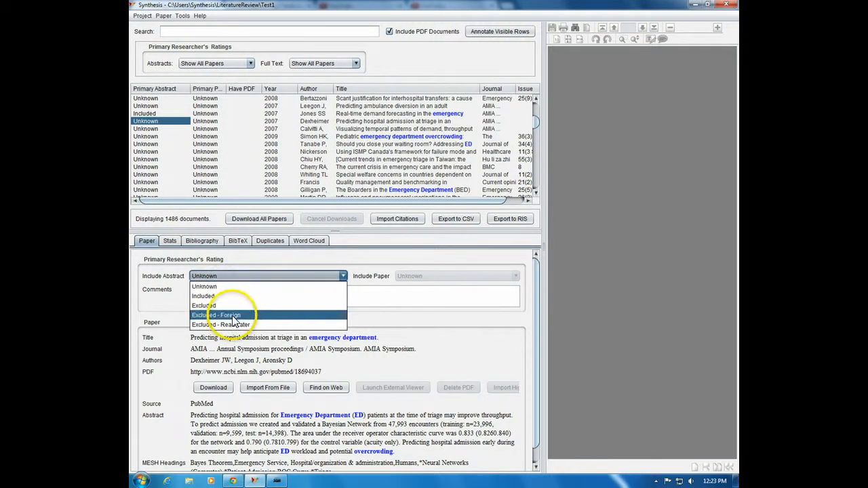
pyautogui.click(234, 316)
pyautogui.click(227, 277)
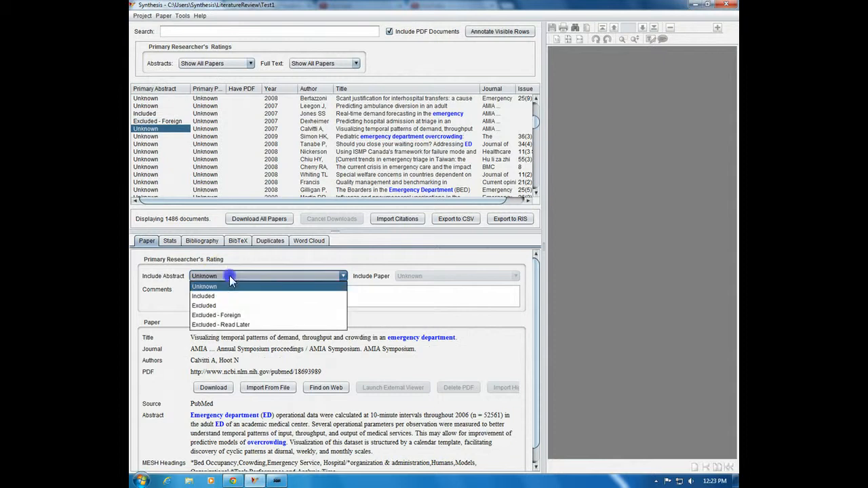
pyautogui.click(234, 324)
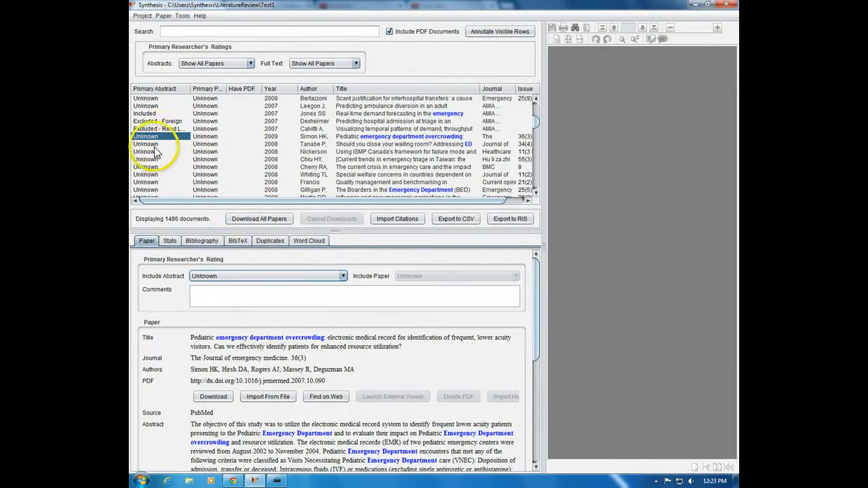
# Step: Mark four consecutive abstracts as Included, starting with the "Pediatric emergency department overcrowding" paper
pyautogui.click(164, 16)
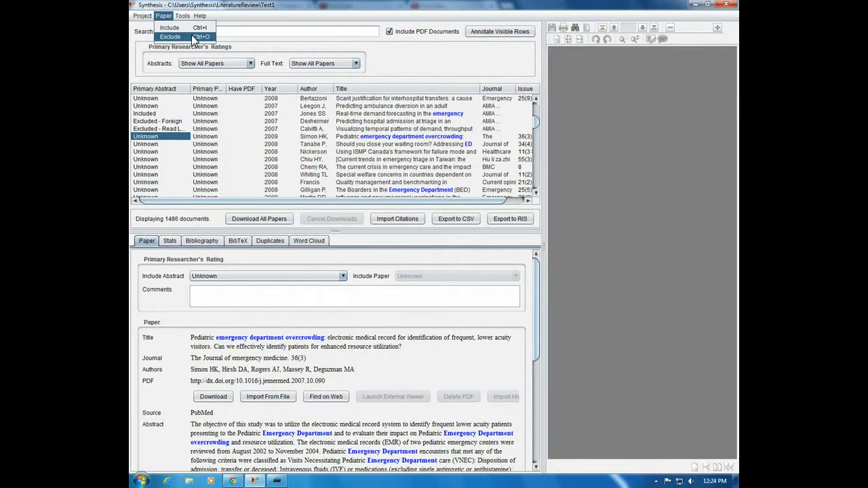
pyautogui.click(157, 139)
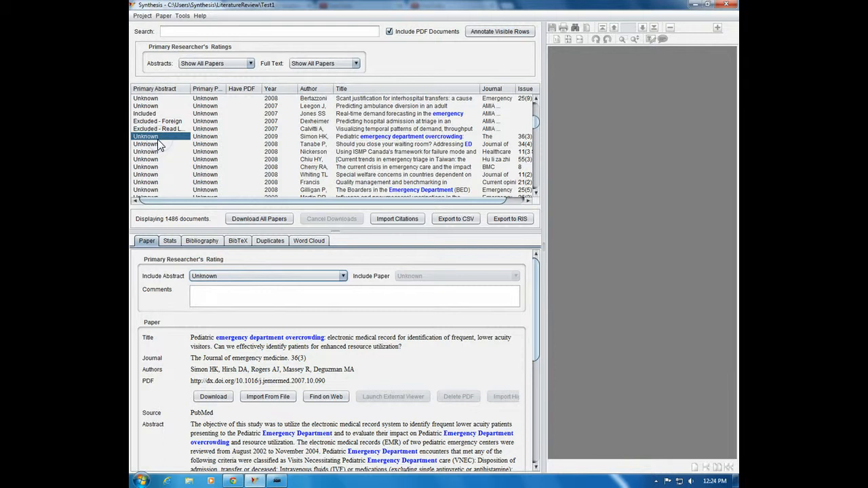
pyautogui.press('i')
pyautogui.press('i')
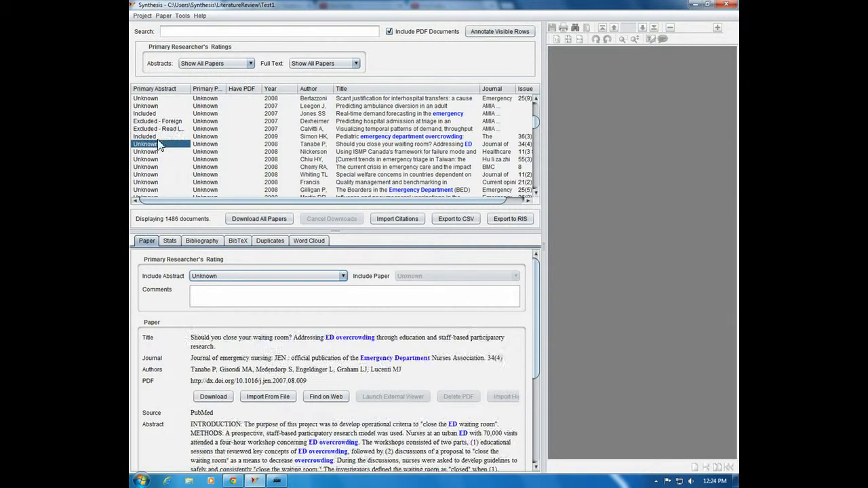
pyautogui.press('i')
pyautogui.press('i')
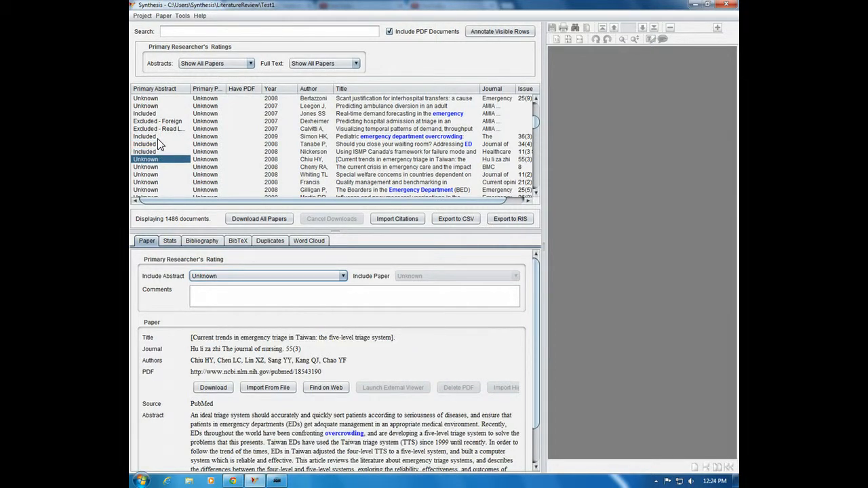
# Step: Mark three consecutive abstracts as Excluded, starting with "The current crisis in emergency care and the impact"
pyautogui.press('e')
pyautogui.press('e')
pyautogui.press('e')
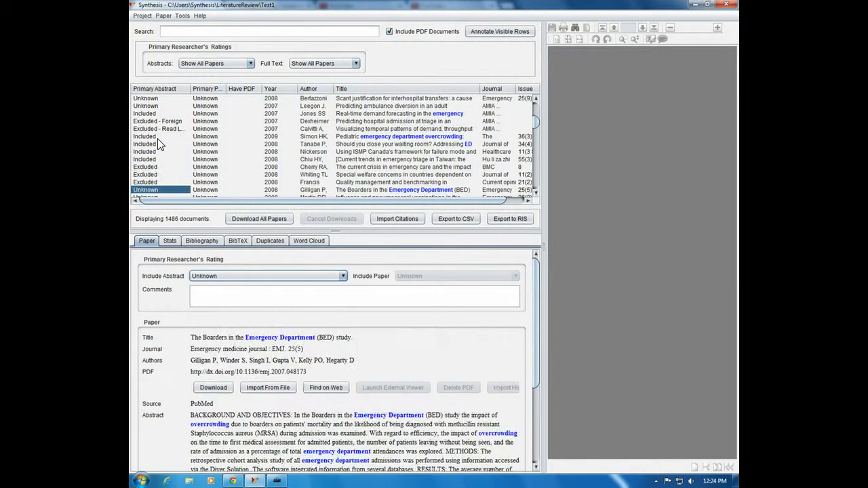
# Step: View the paper list filtered to only included, only excluded and only unknown abstracts in turn
pyautogui.click(196, 63)
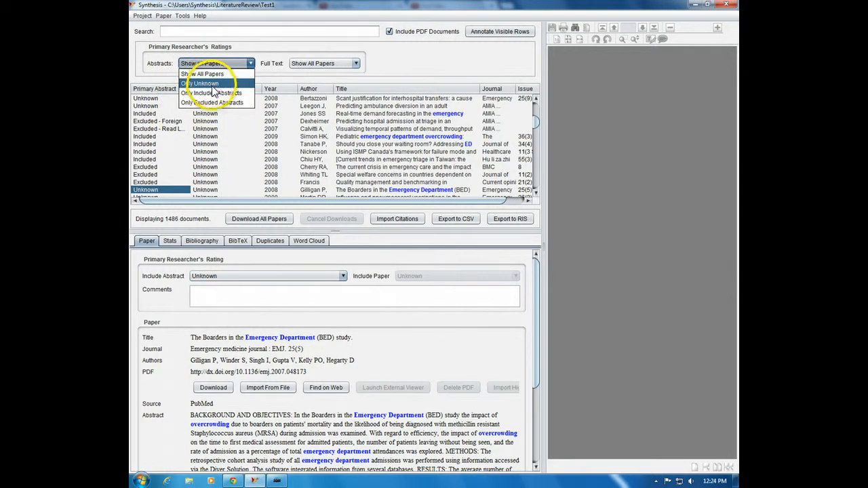
pyautogui.click(211, 93)
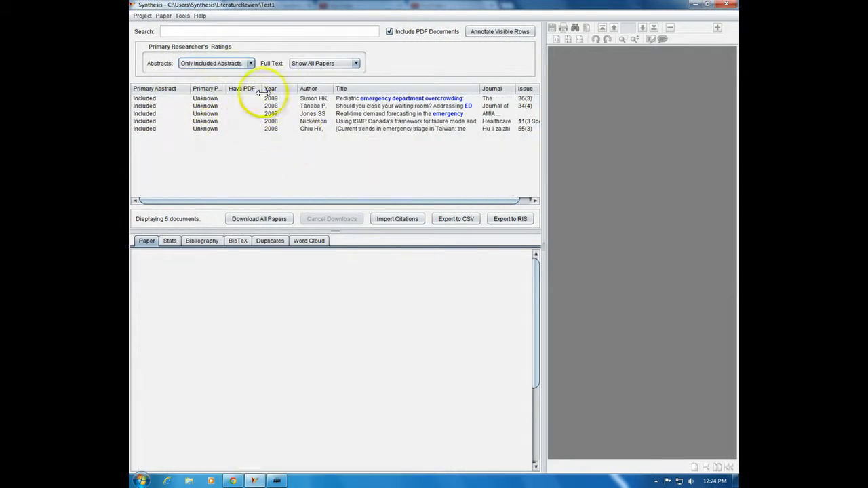
pyautogui.click(242, 64)
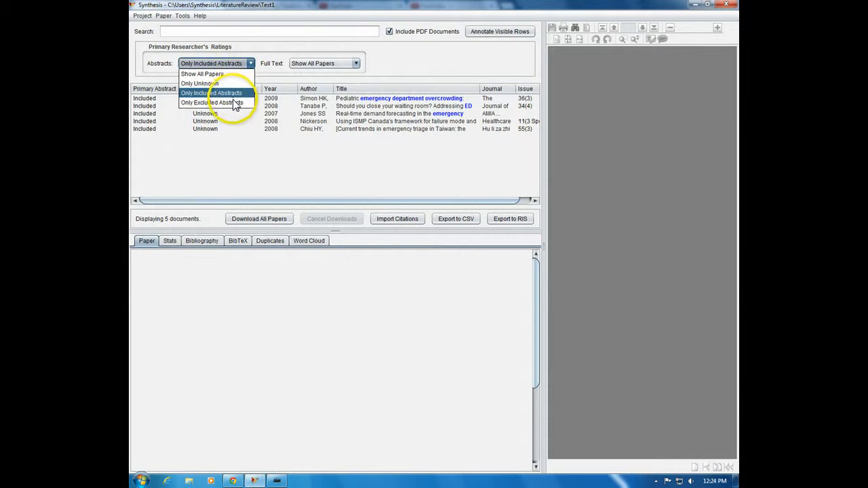
pyautogui.click(235, 102)
pyautogui.click(225, 63)
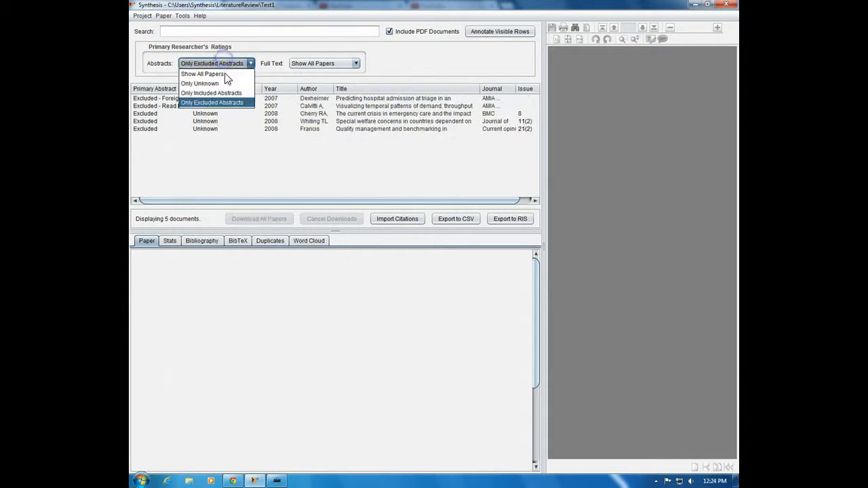
pyautogui.click(224, 83)
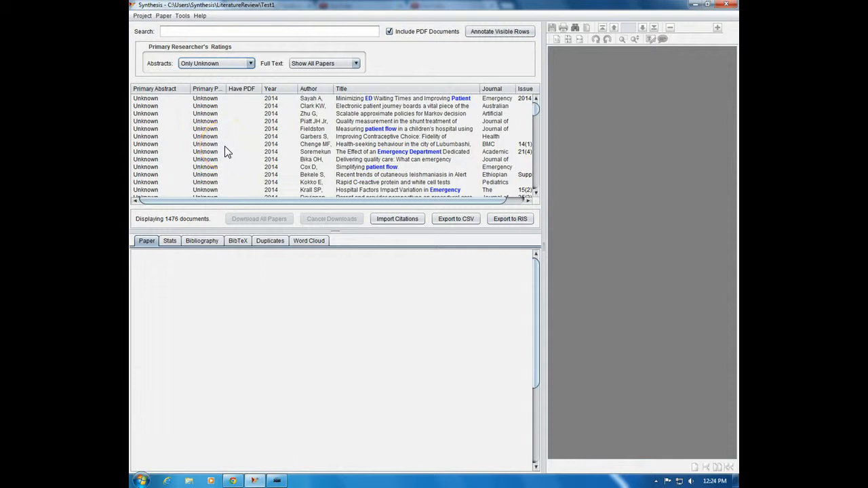
# Step: Filter the list to only included abstracts and select the paper "Should you close your waiting room?"
pyautogui.click(205, 64)
pyautogui.click(202, 93)
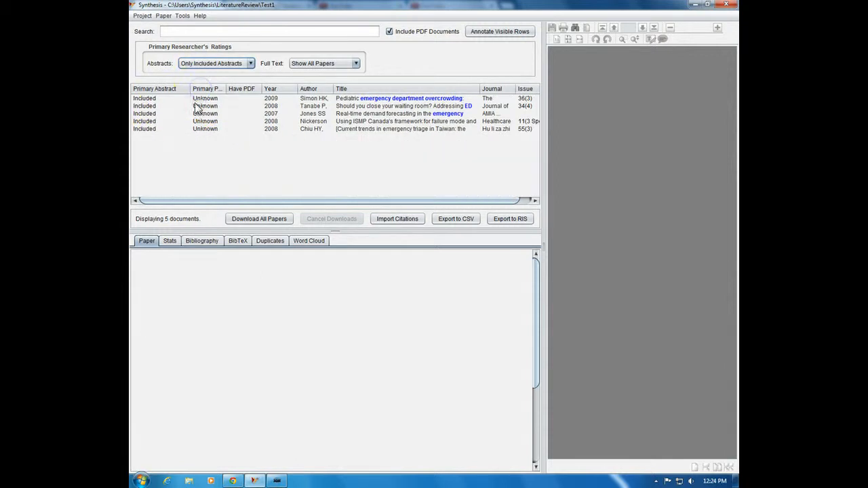
pyautogui.click(147, 107)
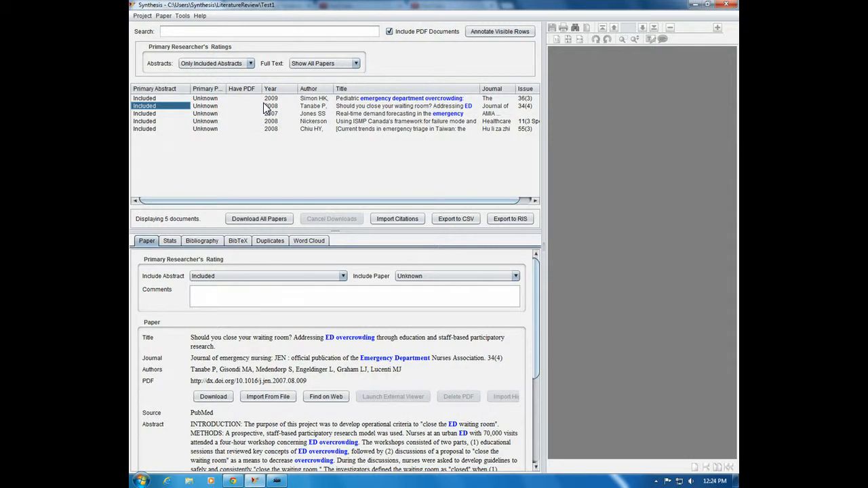
# Step: Set the project to display the secondary researcher's ratings and hide the primary researcher's ratings
pyautogui.click(143, 16)
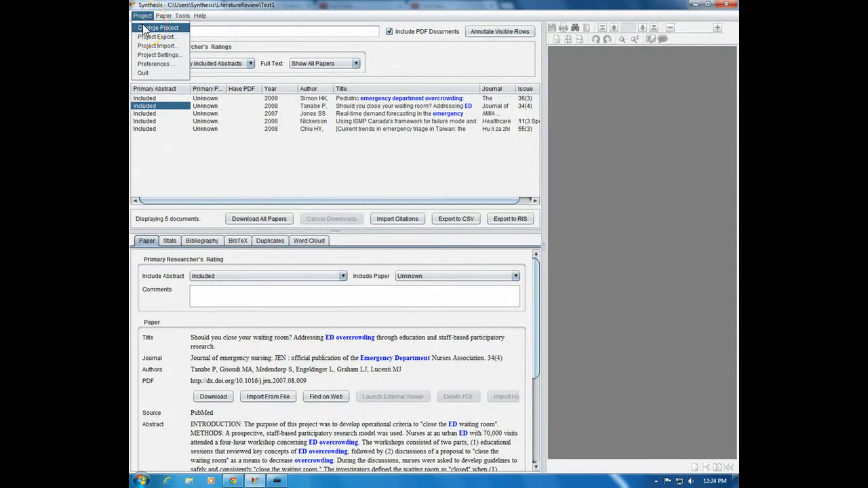
pyautogui.click(150, 32)
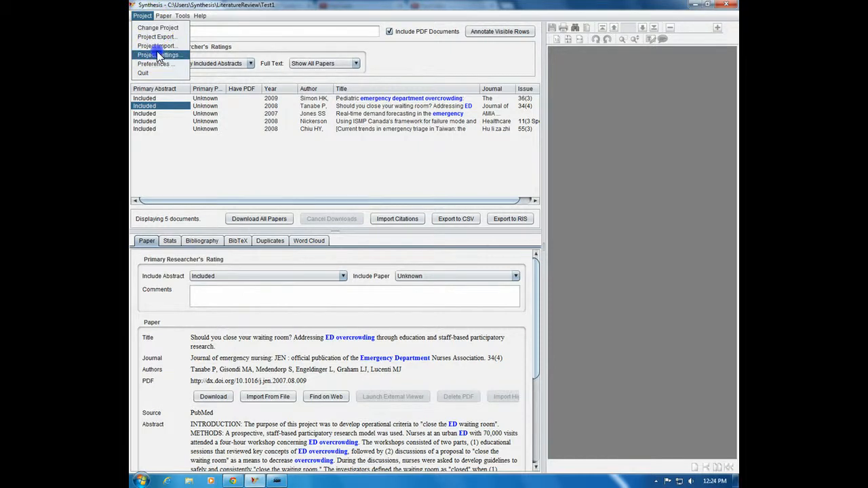
pyautogui.click(158, 54)
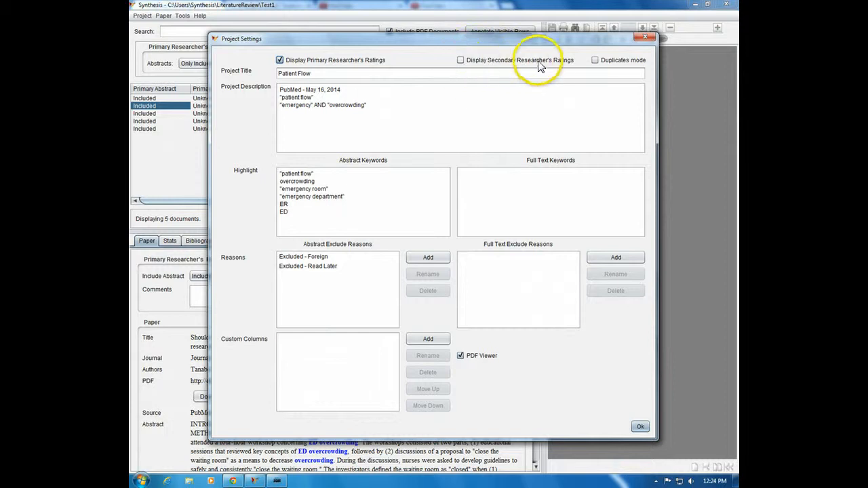
pyautogui.click(462, 60)
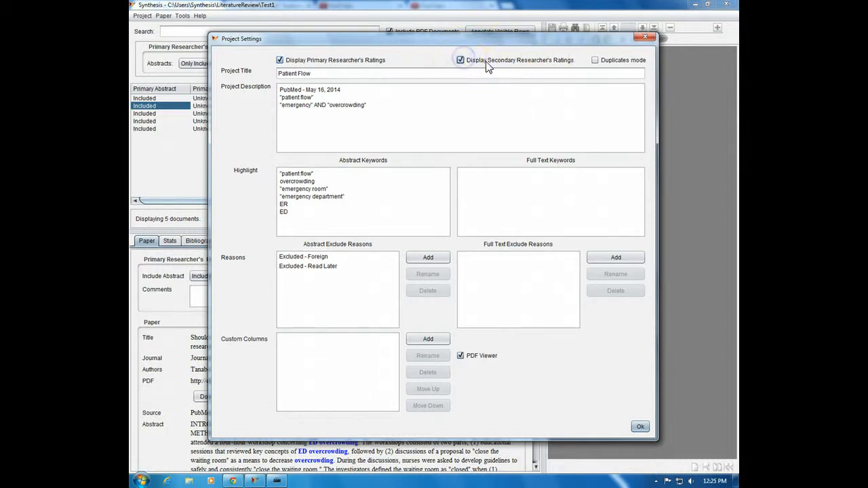
pyautogui.click(280, 61)
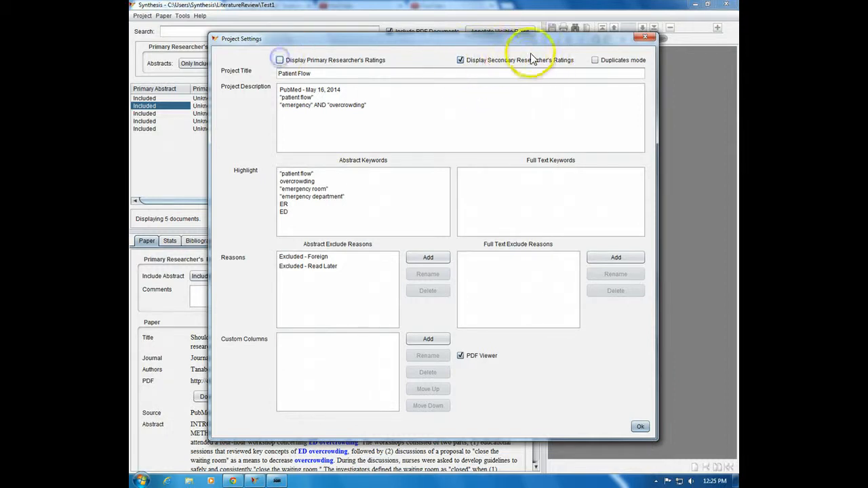
pyautogui.click(641, 427)
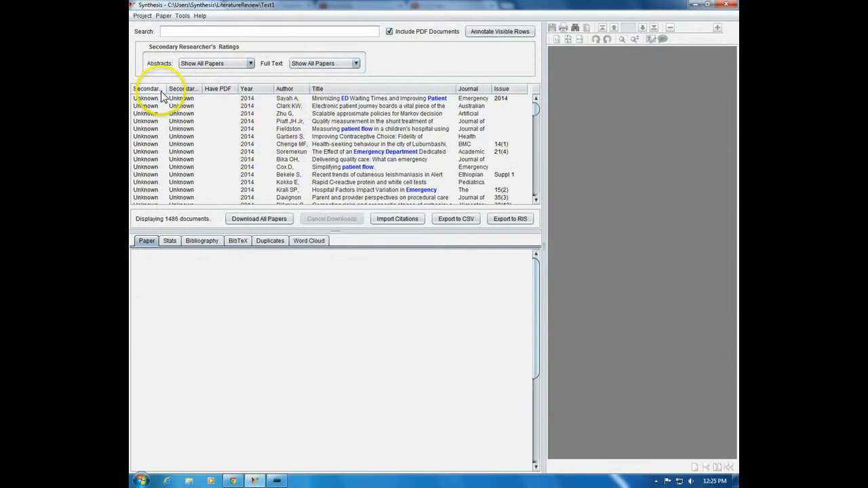
# Step: Widen the Secondary Abstract column, select the "Scalable approximate policies for Markov decision" paper and view the project statistics
pyautogui.moveTo(166, 89); pyautogui.dragTo(202, 89)
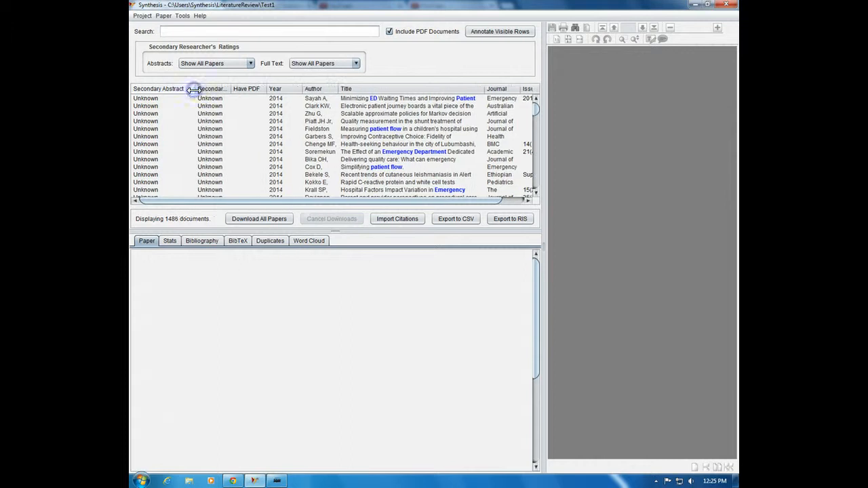
pyautogui.click(143, 113)
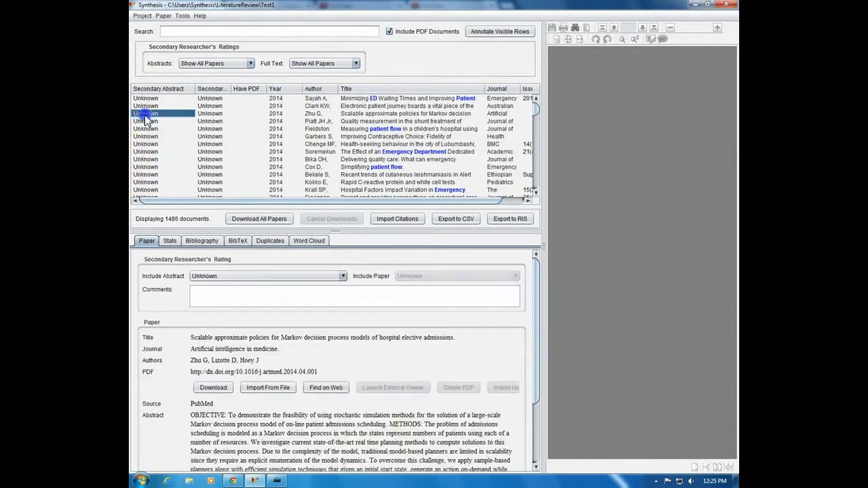
pyautogui.click(169, 242)
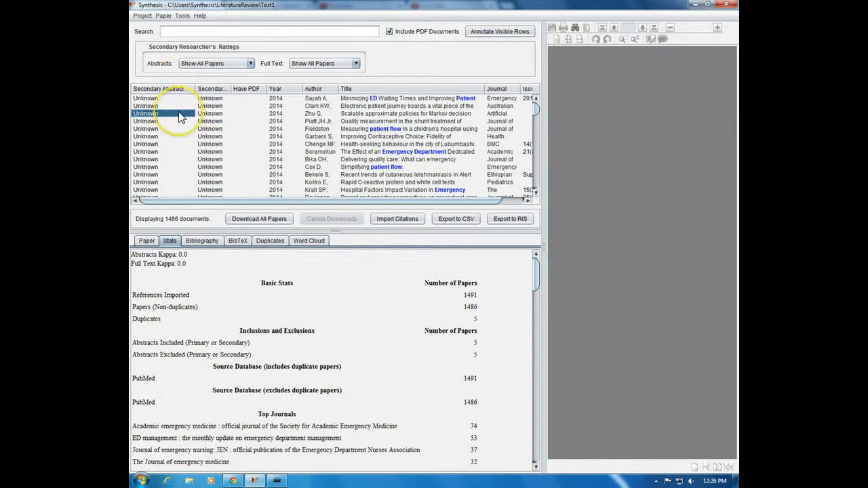
# Step: Search the papers for the phrase "patient flow" and restrict that search to titles with the title: prefix
pyautogui.click(180, 32)
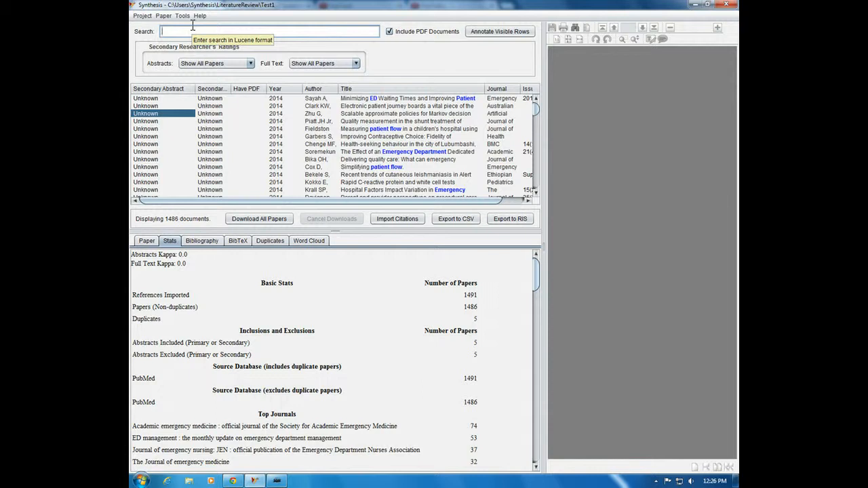
pyautogui.write('"pat')
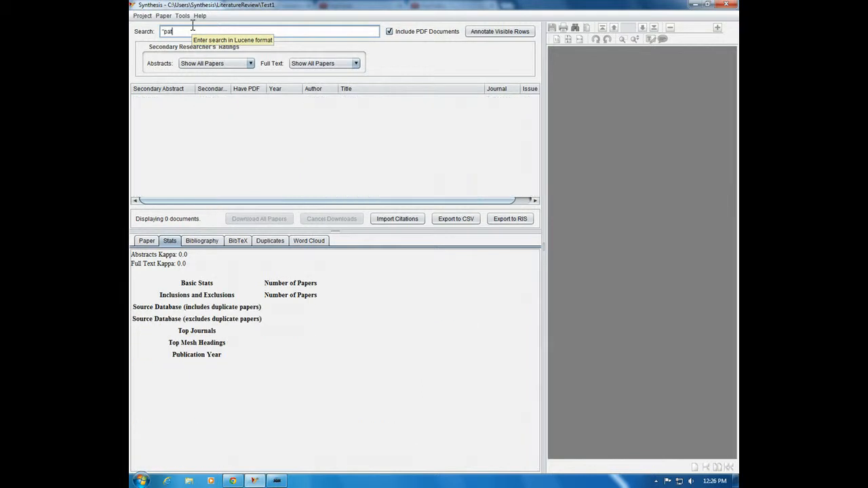
pyautogui.write('ient flow')
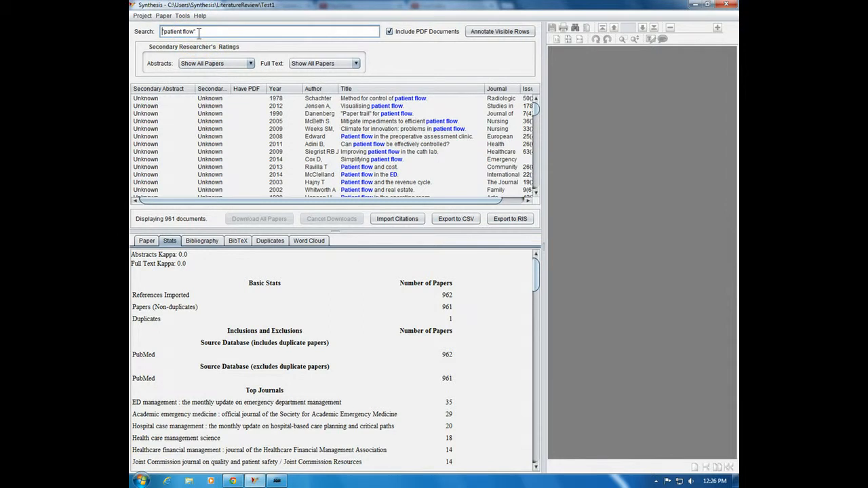
pyautogui.write('title:')
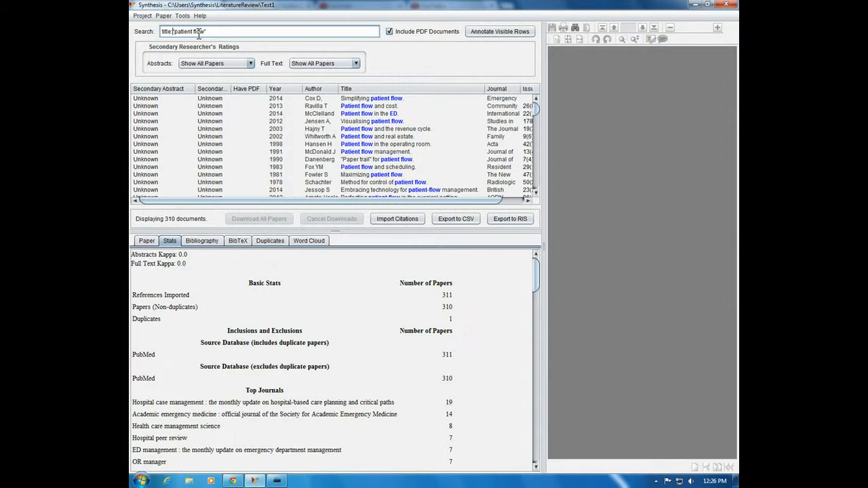
# Step: Search only abstracts with abstract:"patient flow" and view the details of the paper "Measuring patient flow in a children's hospital"
pyautogui.write('abstract')
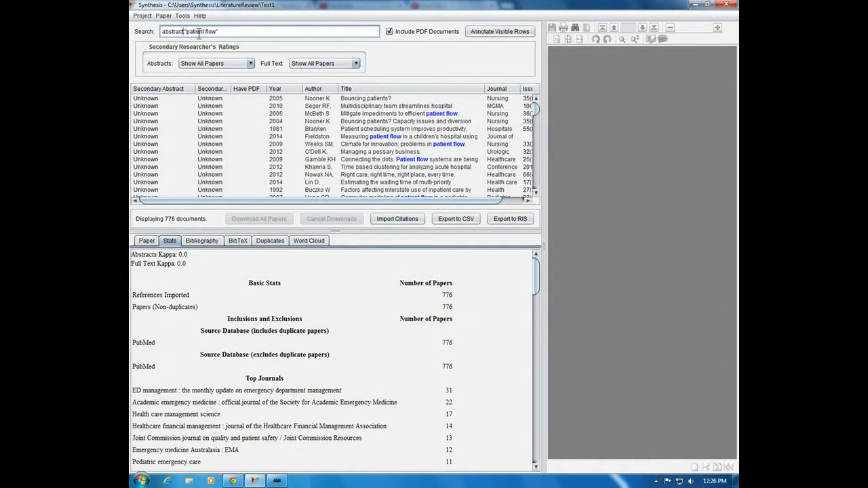
pyautogui.click(210, 136)
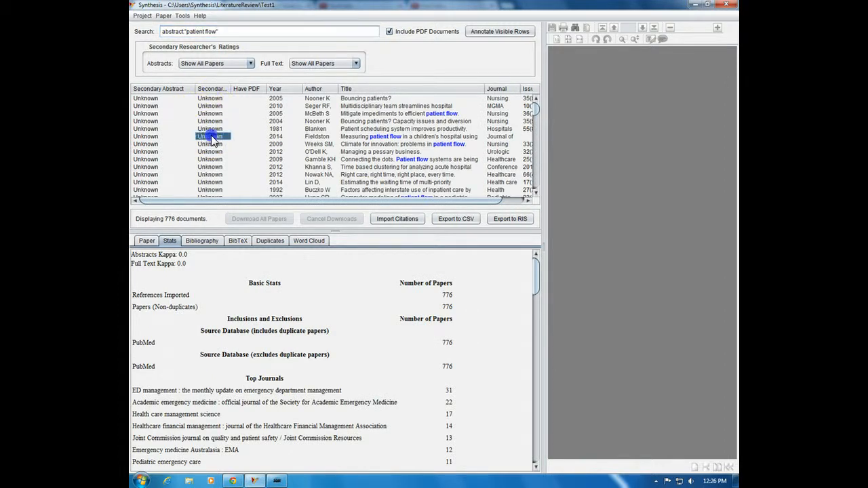
pyautogui.click(148, 242)
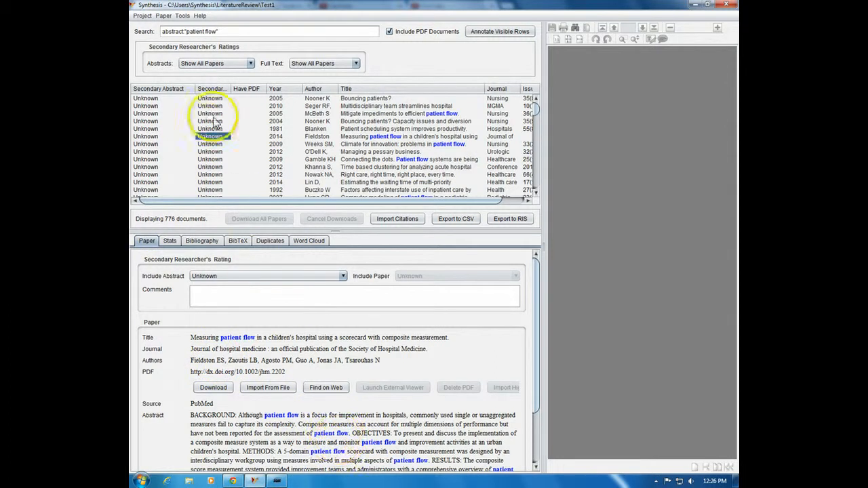
# Step: Search the MeSH headings instead by changing the query to mesh:"patient flow"
pyautogui.click(186, 31)
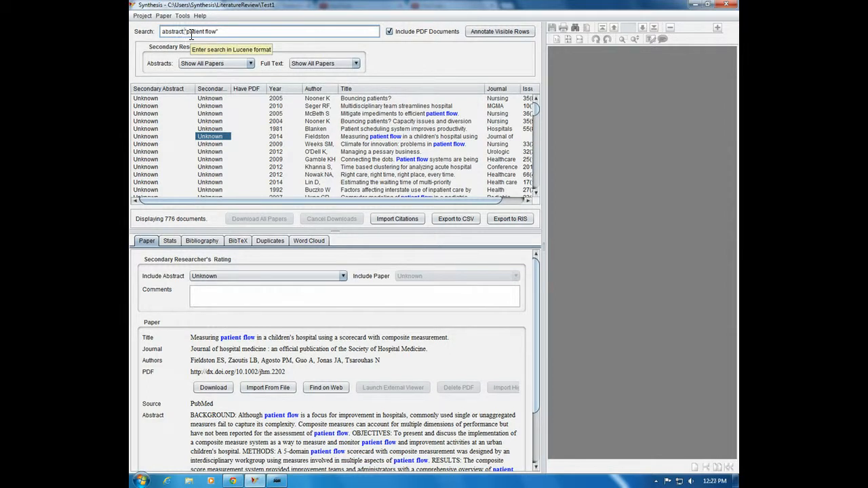
pyautogui.hotkey('shift', 'Home')
pyautogui.write('mesh:')
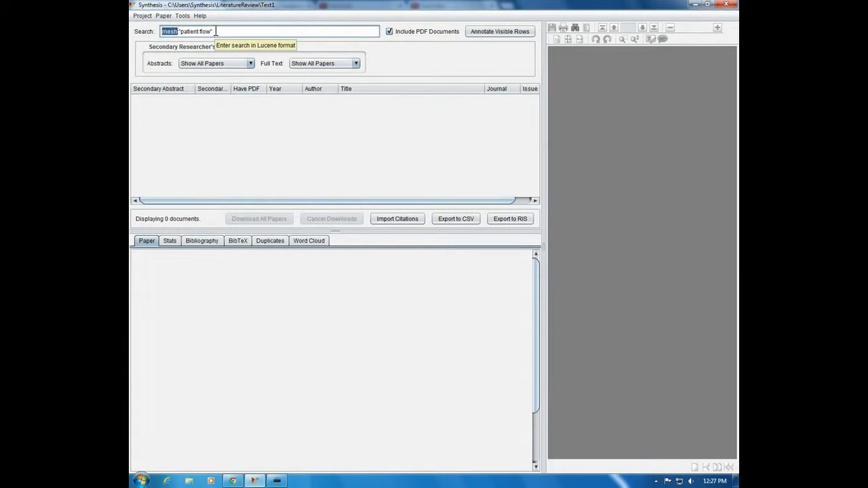
# Step: Search all fields for "patient flow" AND ICU and view the paper "Process modeling of ICU patient flow"
pyautogui.press('Delete')
pyautogui.press('Return')
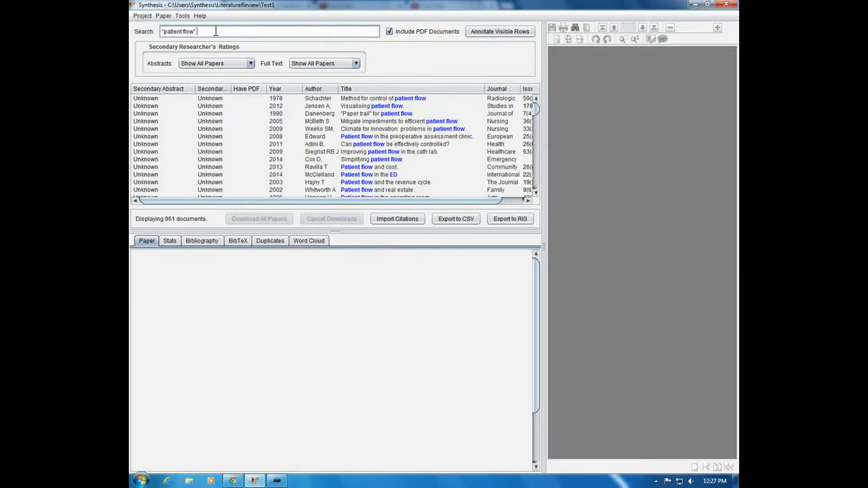
pyautogui.write('AND I')
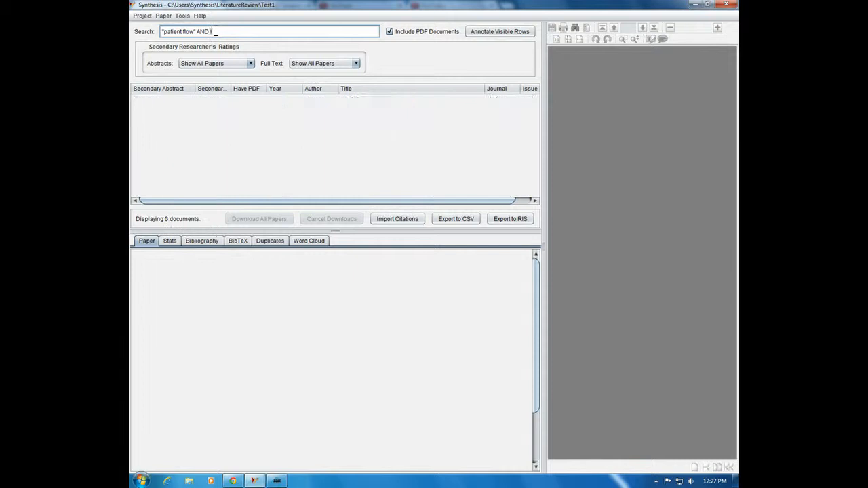
pyautogui.write('CU')
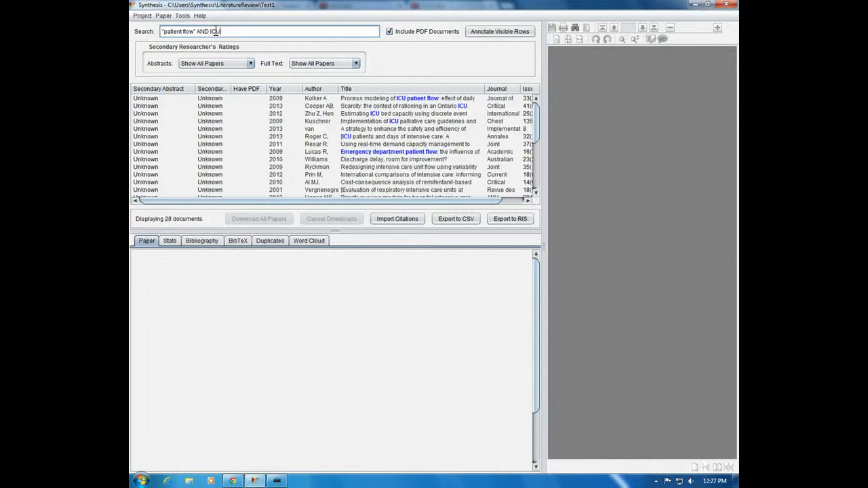
pyautogui.click(409, 101)
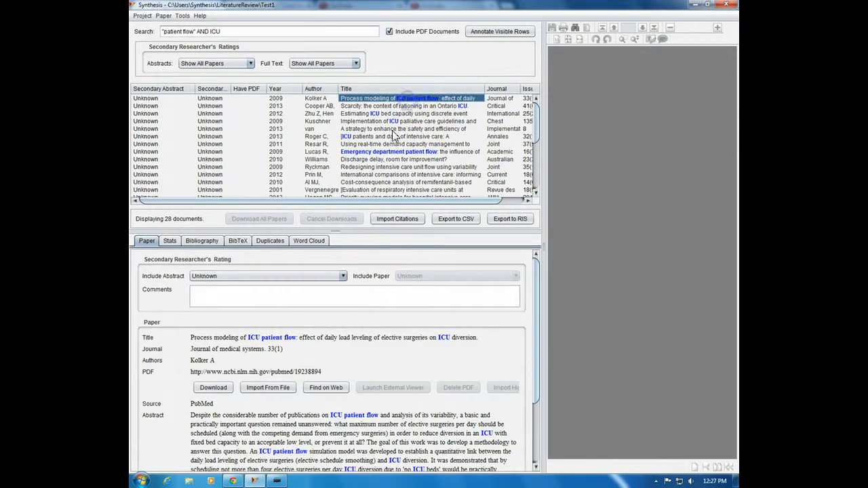